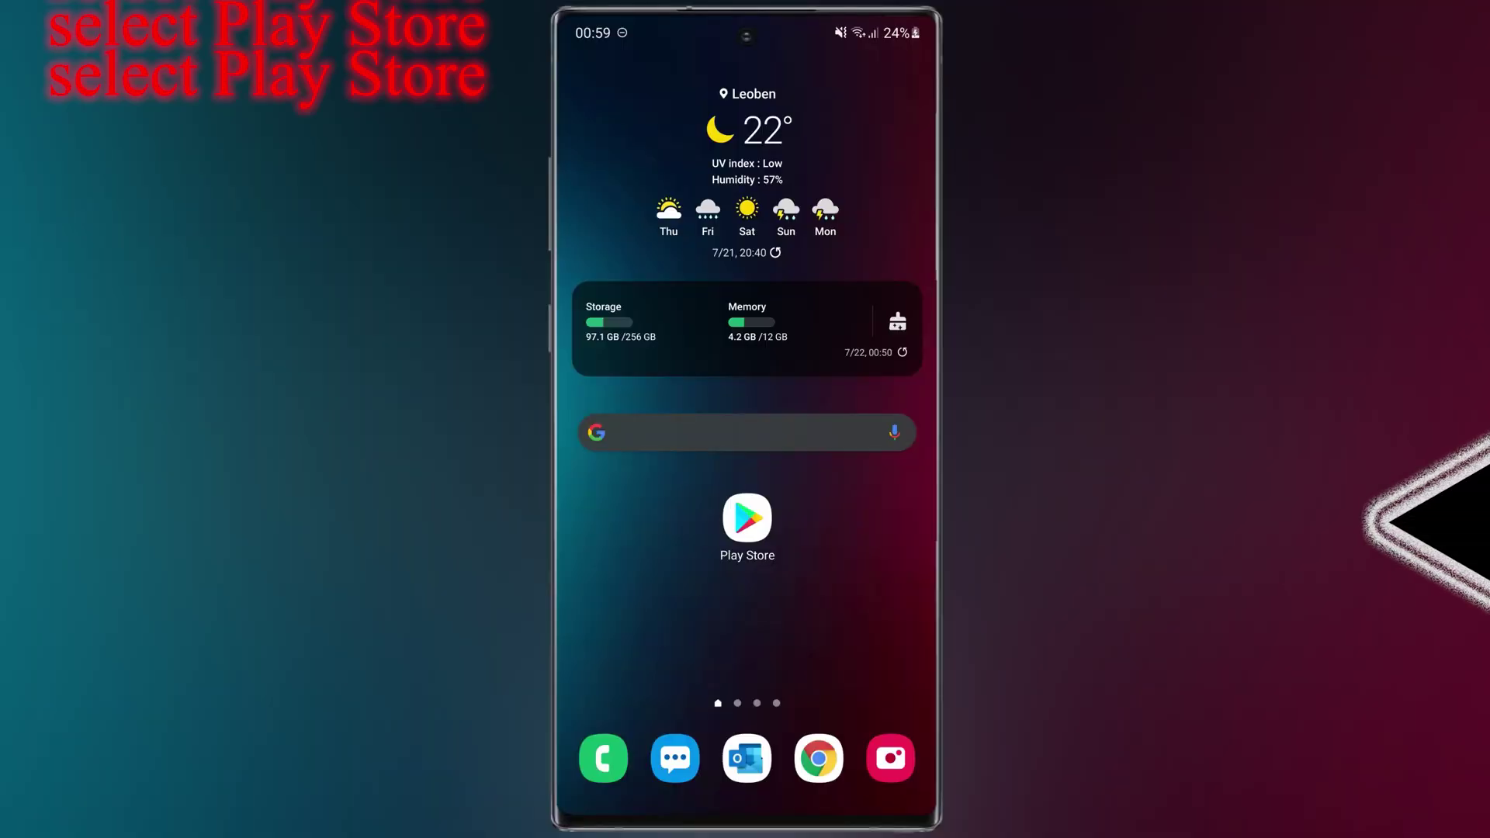
Search the Play Store for 'rgb lighting' and install the LED Keyboard app
{"action": "left_click", "coordinate": [746, 519]}
{"action": "type", "text": "rgb lighting"}
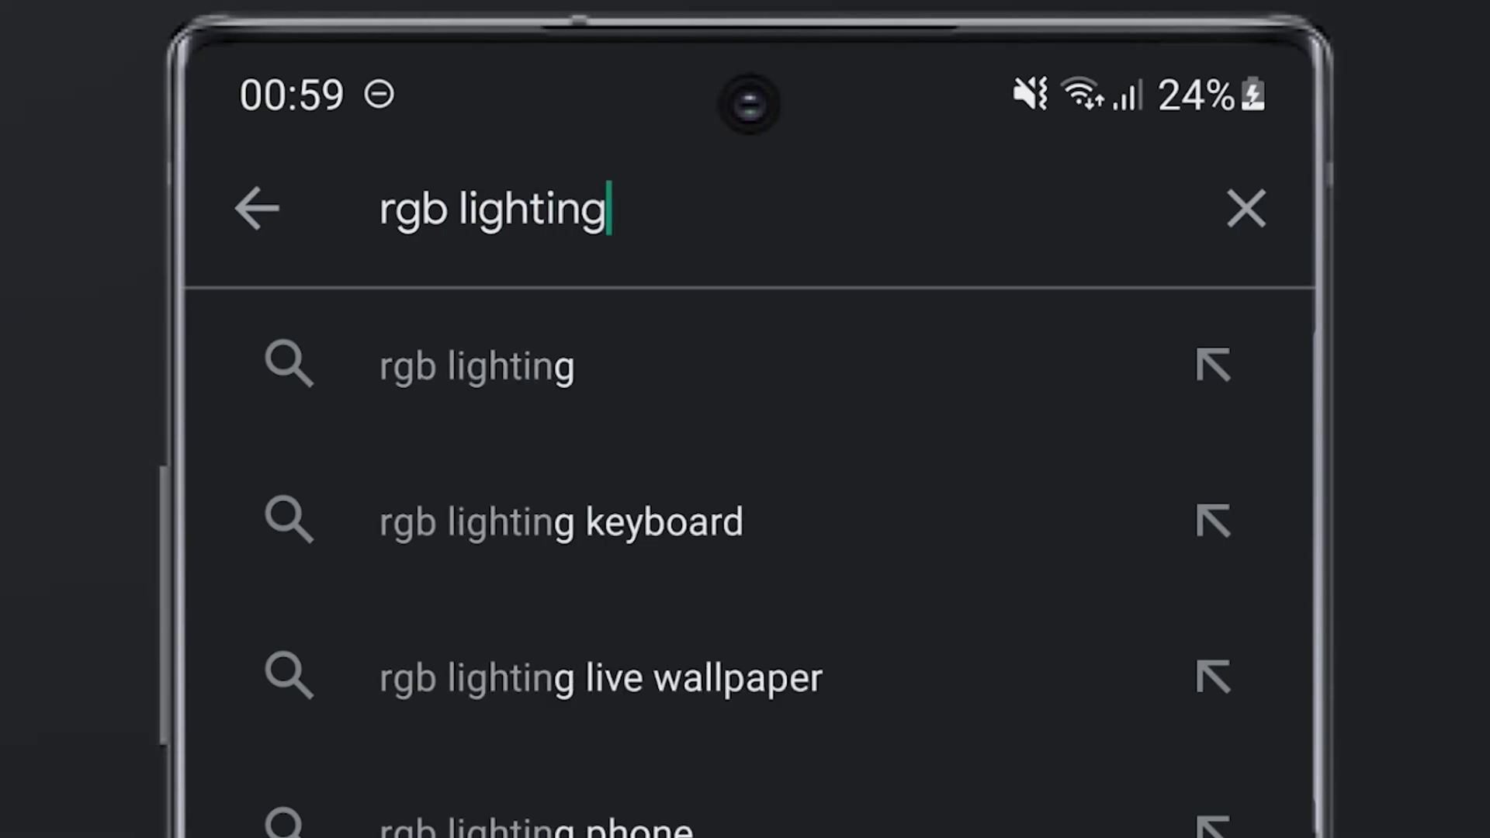
{"action": "key", "text": "Return"}
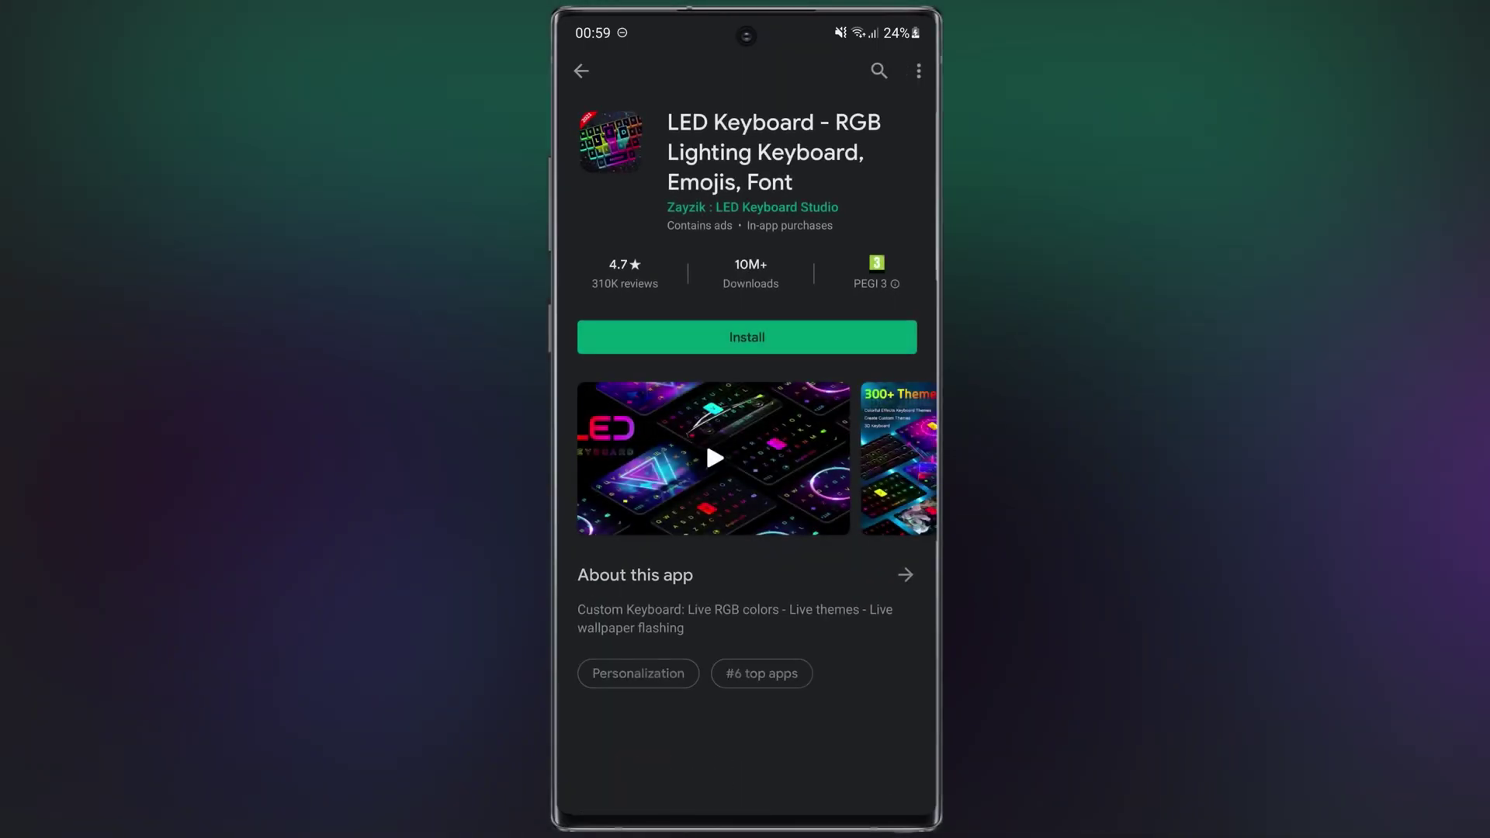
{"action": "left_click", "coordinate": [746, 337]}
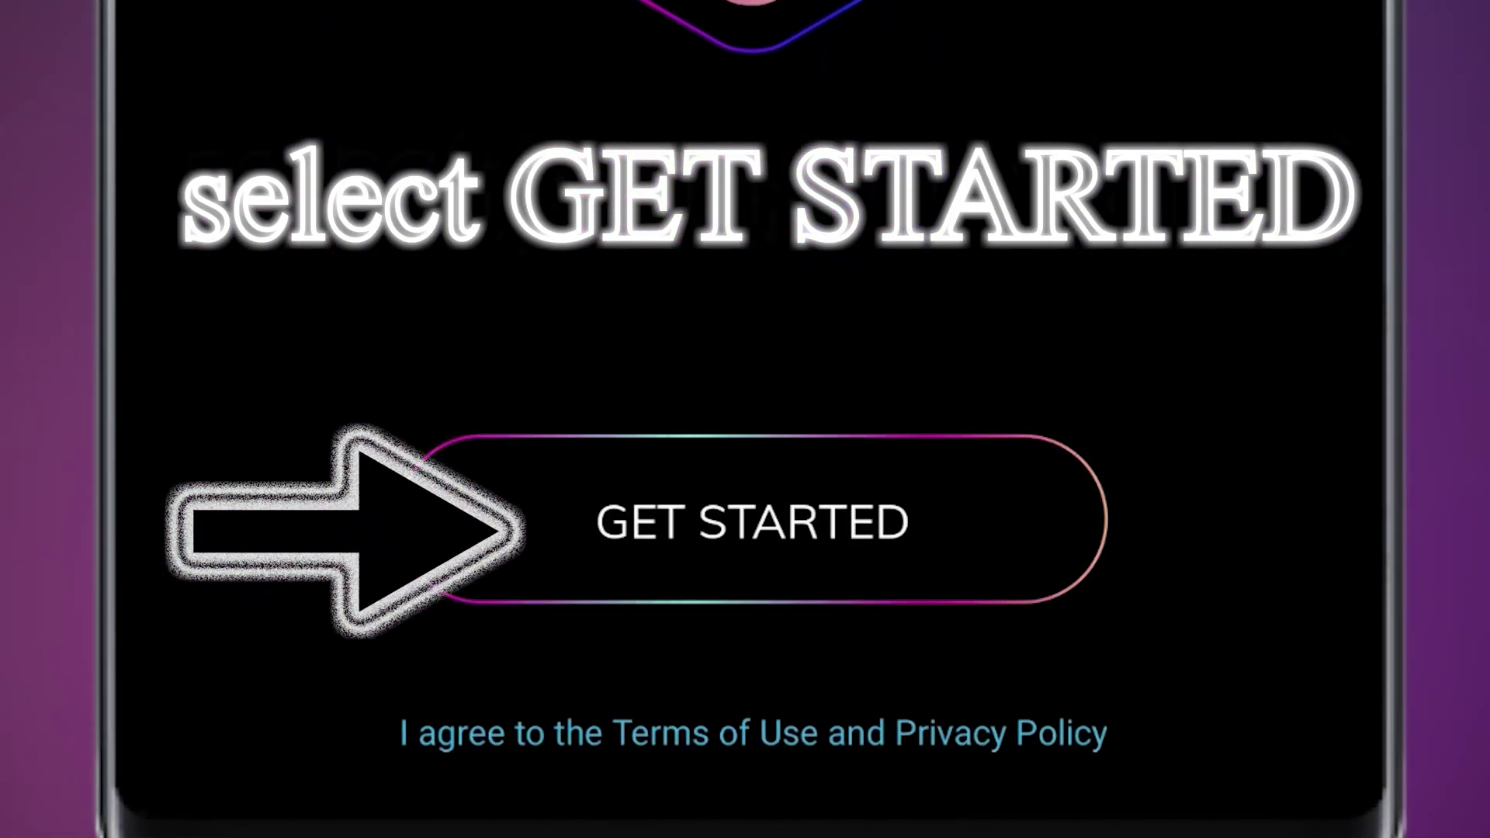
Enable Led KeyBoard, accept the privacy and security prompts, and select it as the input method
{"action": "left_click", "coordinate": [753, 521]}
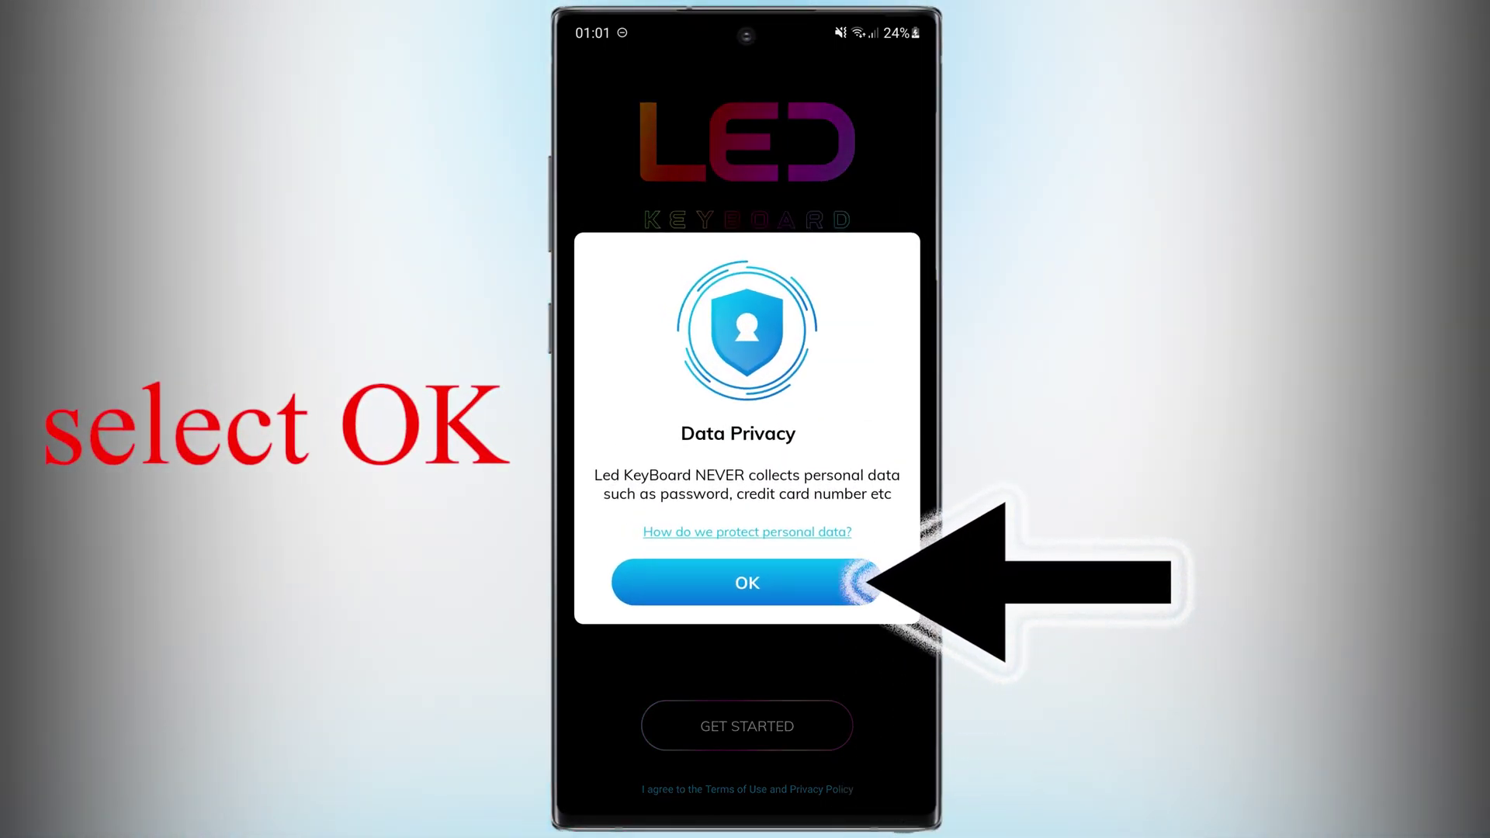
{"action": "left_click", "coordinate": [747, 583]}
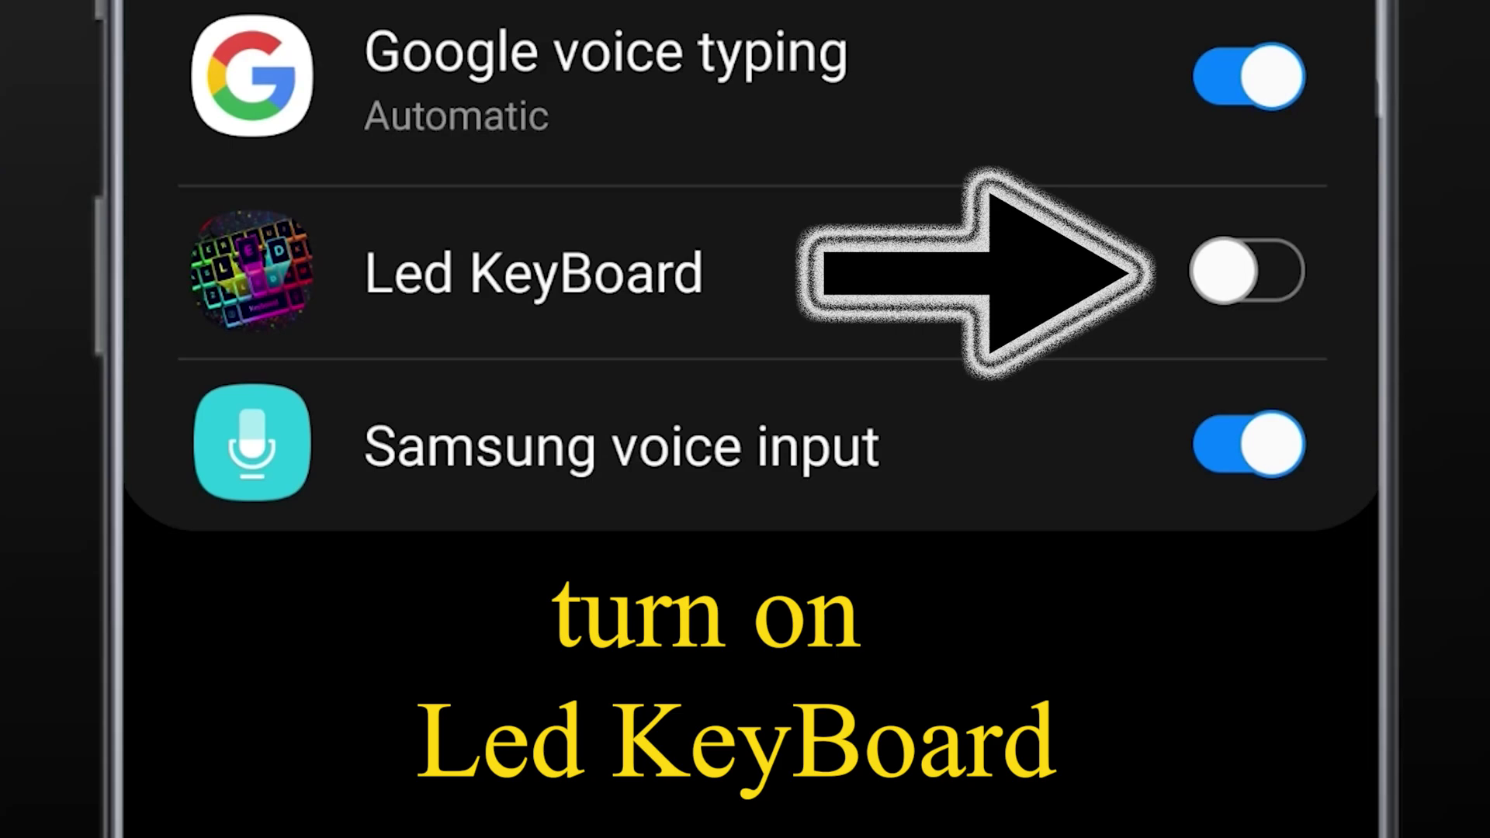
{"action": "left_click", "coordinate": [1246, 272]}
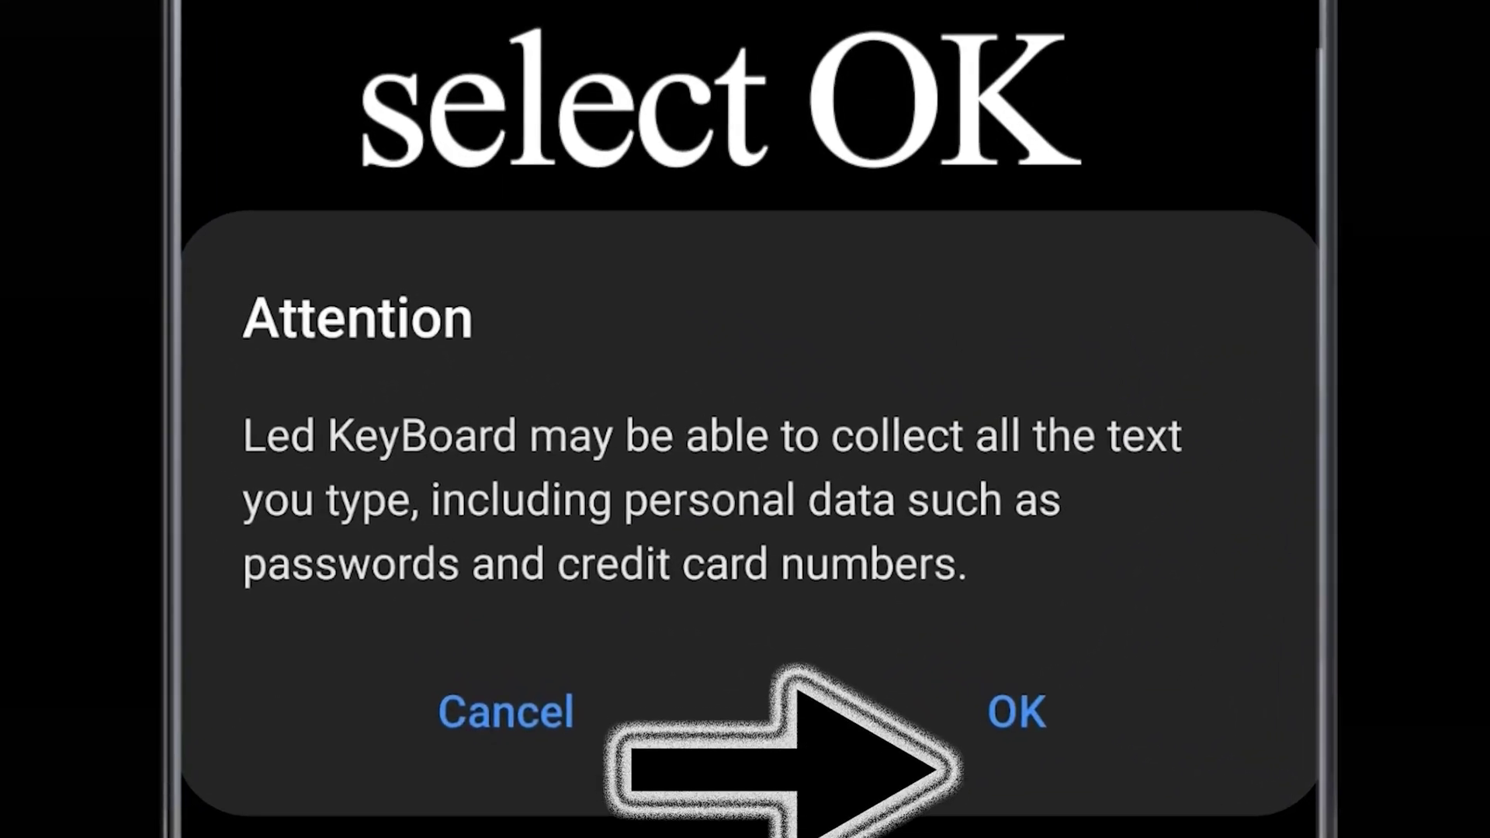
{"action": "left_click", "coordinate": [1016, 712]}
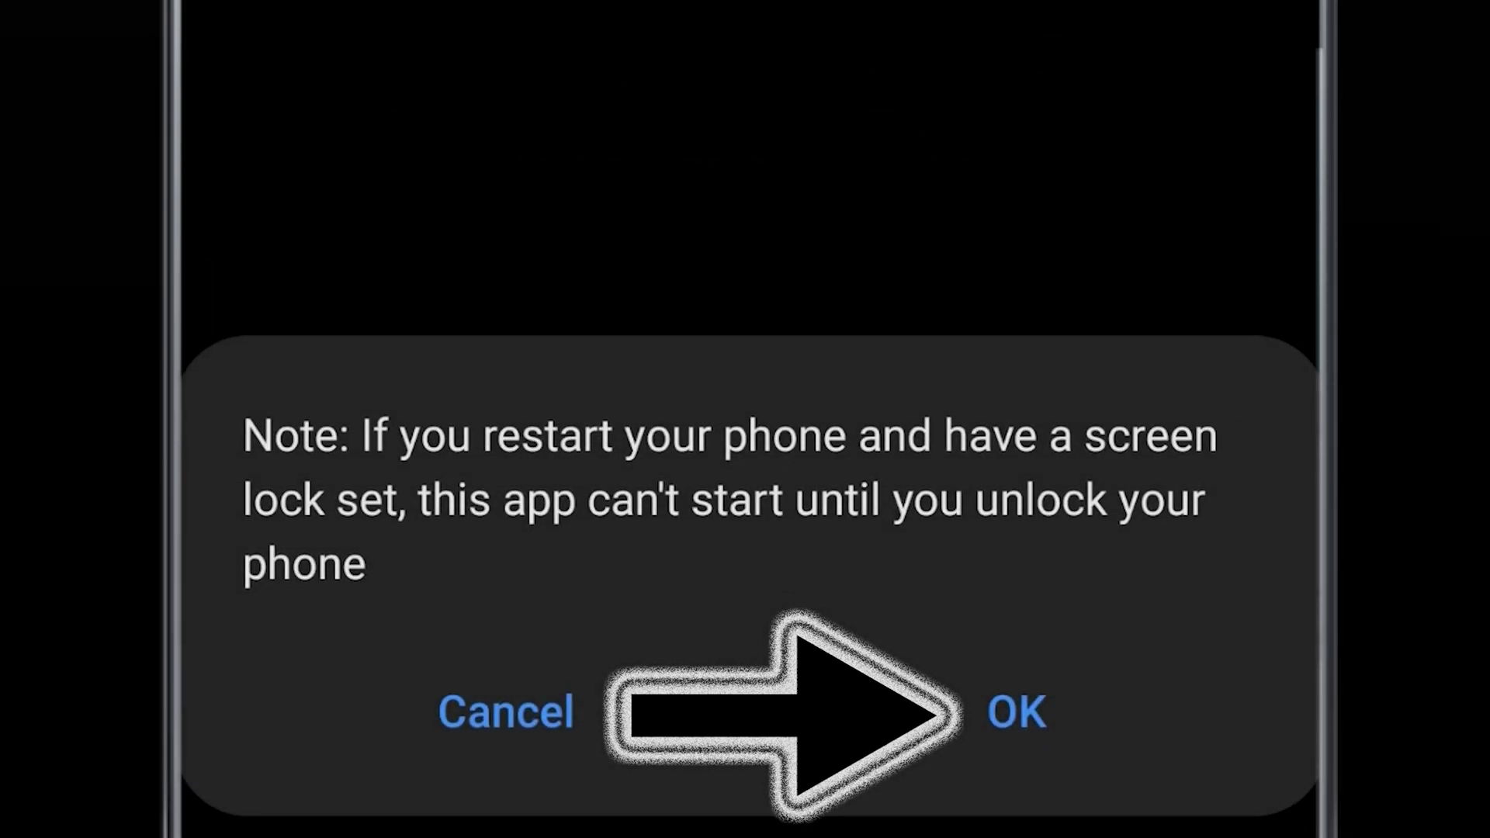
{"action": "left_click", "coordinate": [1017, 711]}
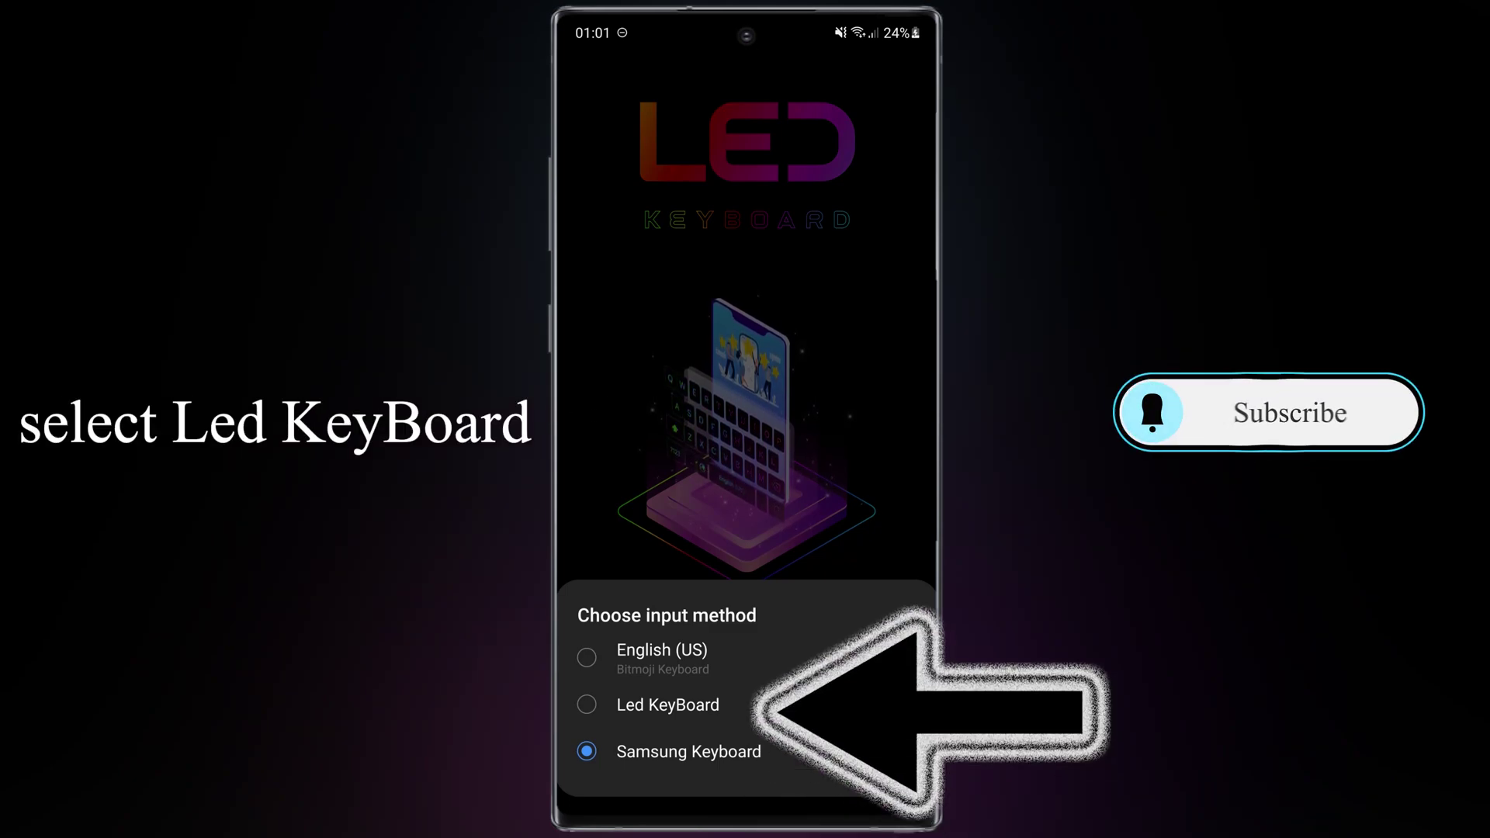
{"action": "left_click", "coordinate": [668, 705]}
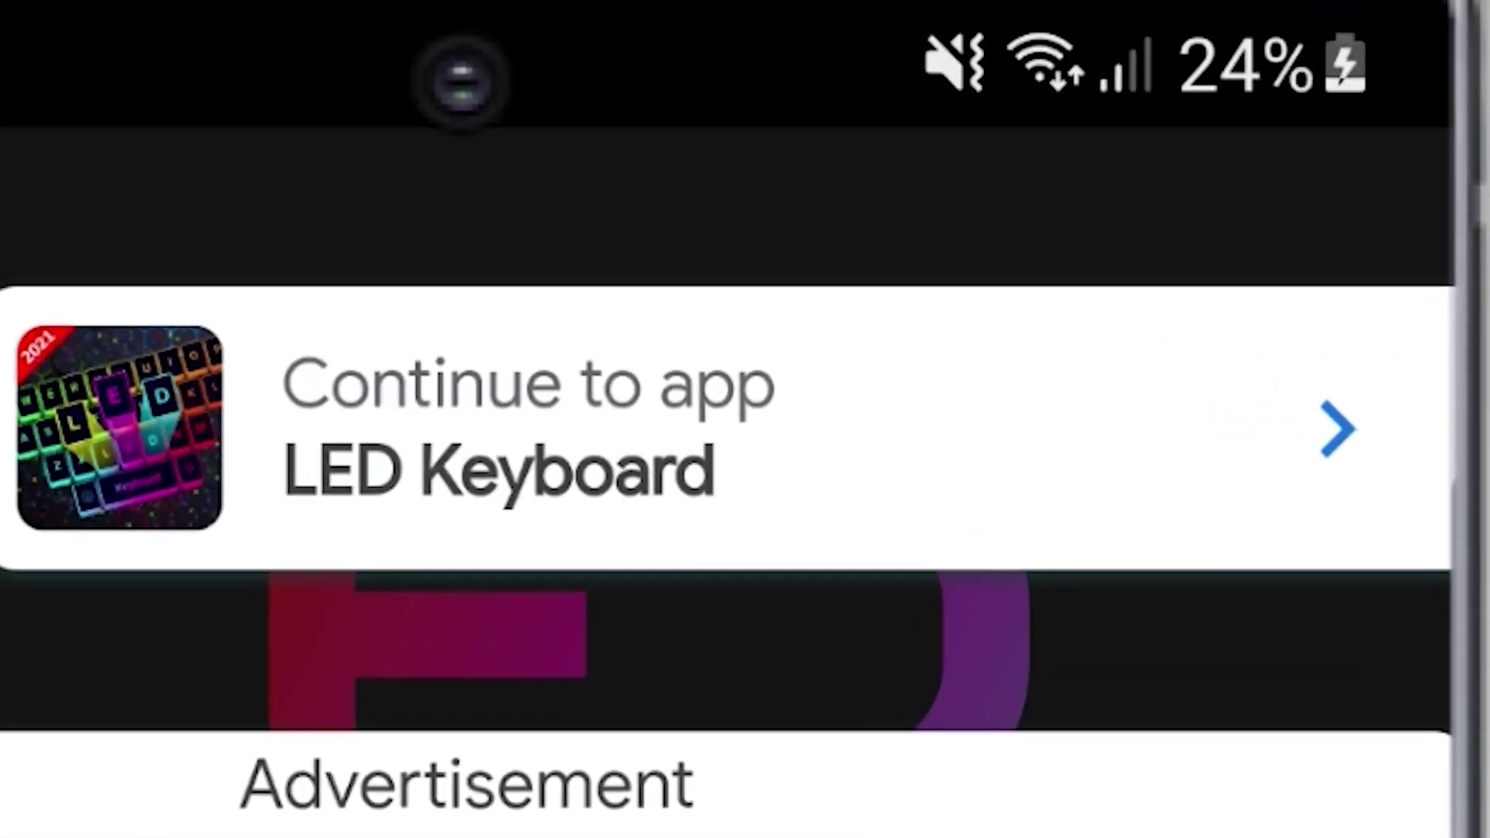
Dismiss the ad and bring the RGB Glass theme into view in the Themes list
{"action": "left_click", "coordinate": [1338, 428]}
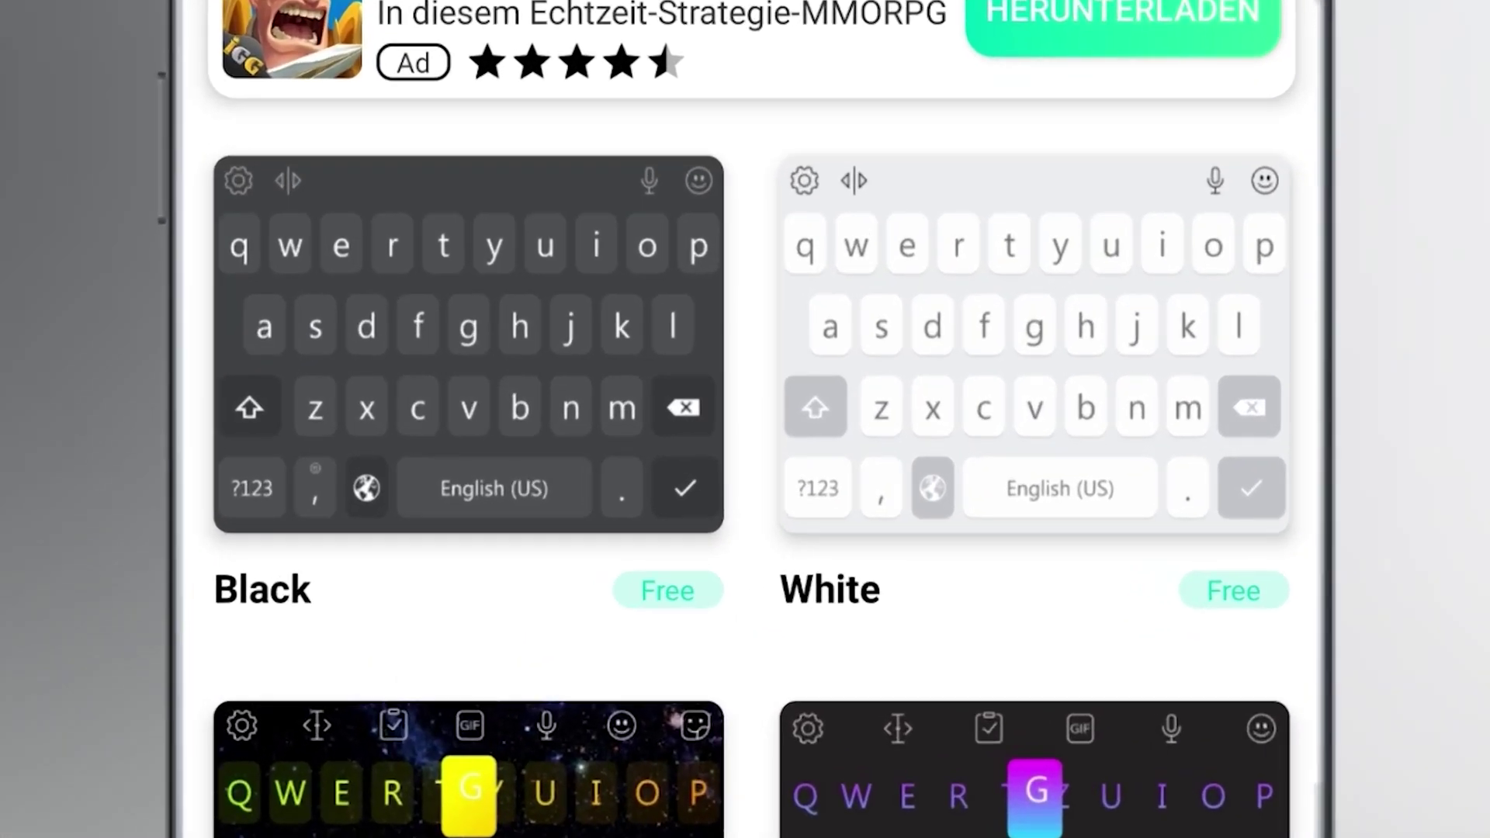
{"action": "scroll", "coordinate": [746, 466], "scroll_direction": "down", "scroll_amount": 5}
{"action": "scroll", "coordinate": [746, 466], "scroll_direction": "down", "scroll_amount": 8}
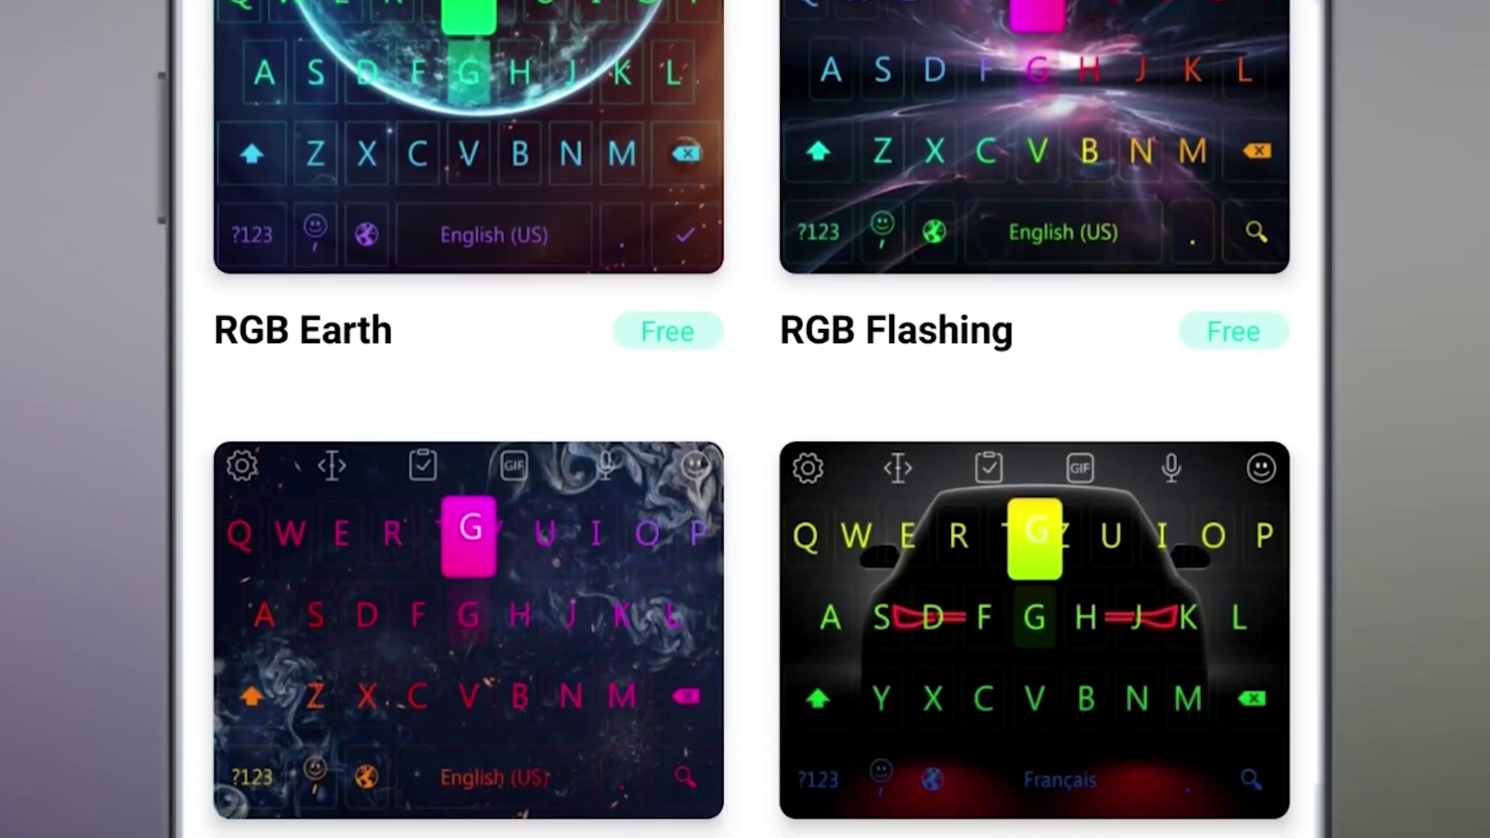
{"action": "scroll", "coordinate": [746, 466], "scroll_direction": "down", "scroll_amount": 8}
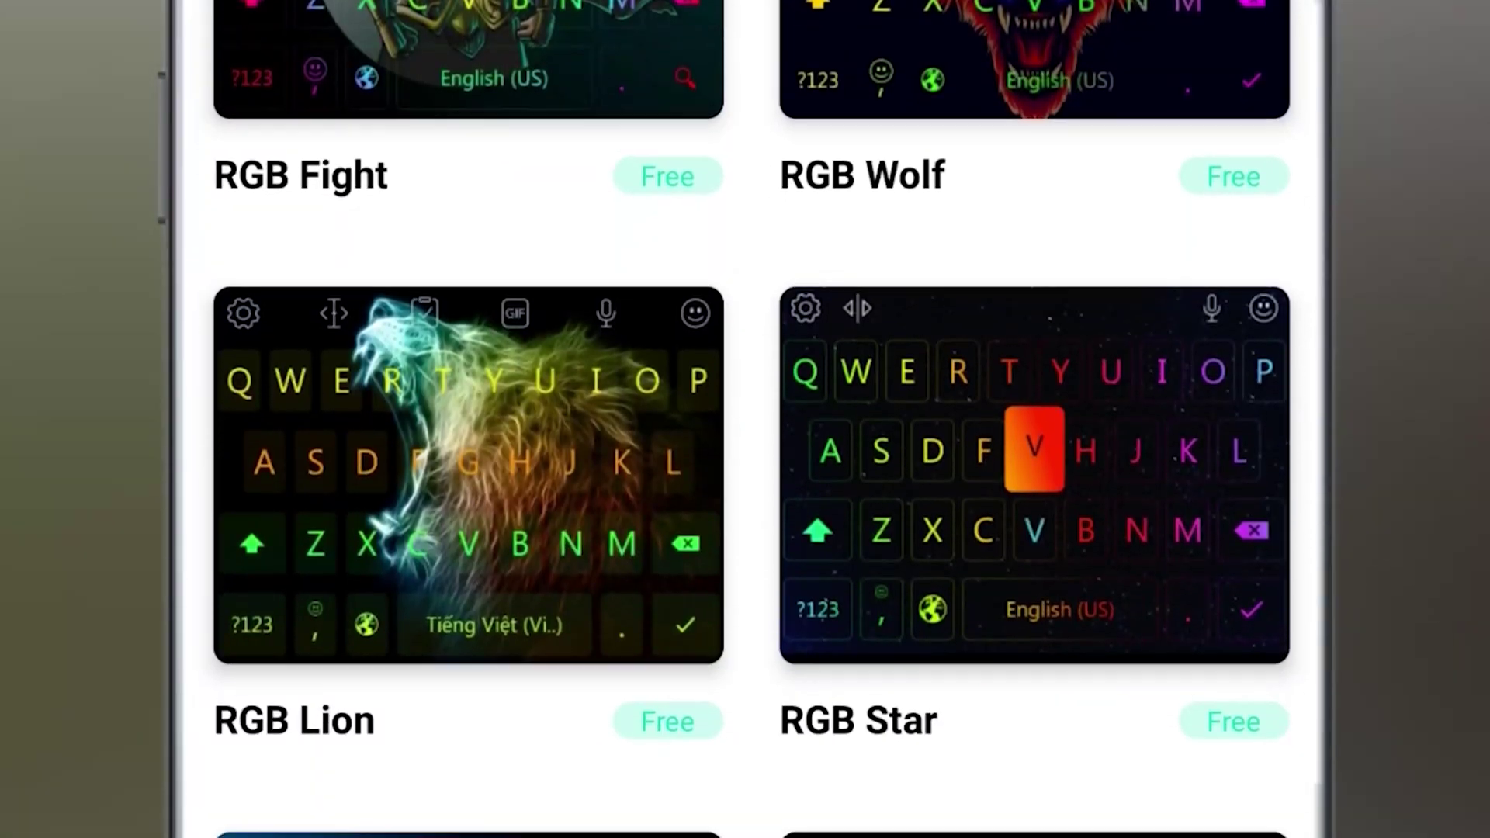
{"action": "scroll", "coordinate": [745, 466], "scroll_direction": "down", "scroll_amount": 3}
{"action": "scroll", "coordinate": [745, 466], "scroll_direction": "down", "scroll_amount": 3}
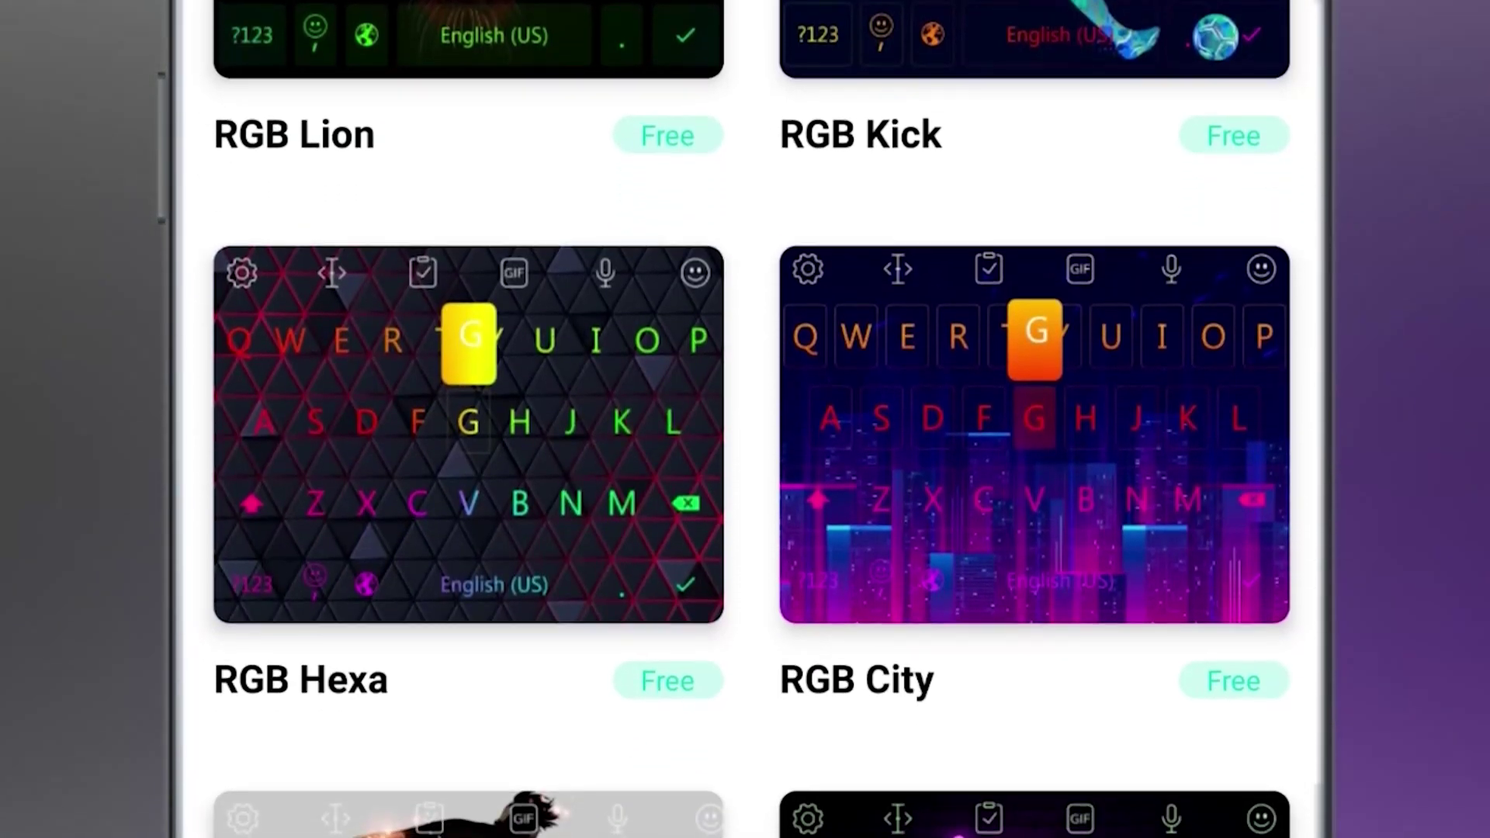
{"action": "scroll", "coordinate": [745, 466], "scroll_direction": "down", "scroll_amount": 3}
{"action": "scroll", "coordinate": [745, 465], "scroll_direction": "down", "scroll_amount": 2}
{"action": "scroll", "coordinate": [745, 466], "scroll_direction": "down", "scroll_amount": 3}
{"action": "scroll", "coordinate": [746, 466], "scroll_direction": "down", "scroll_amount": 3}
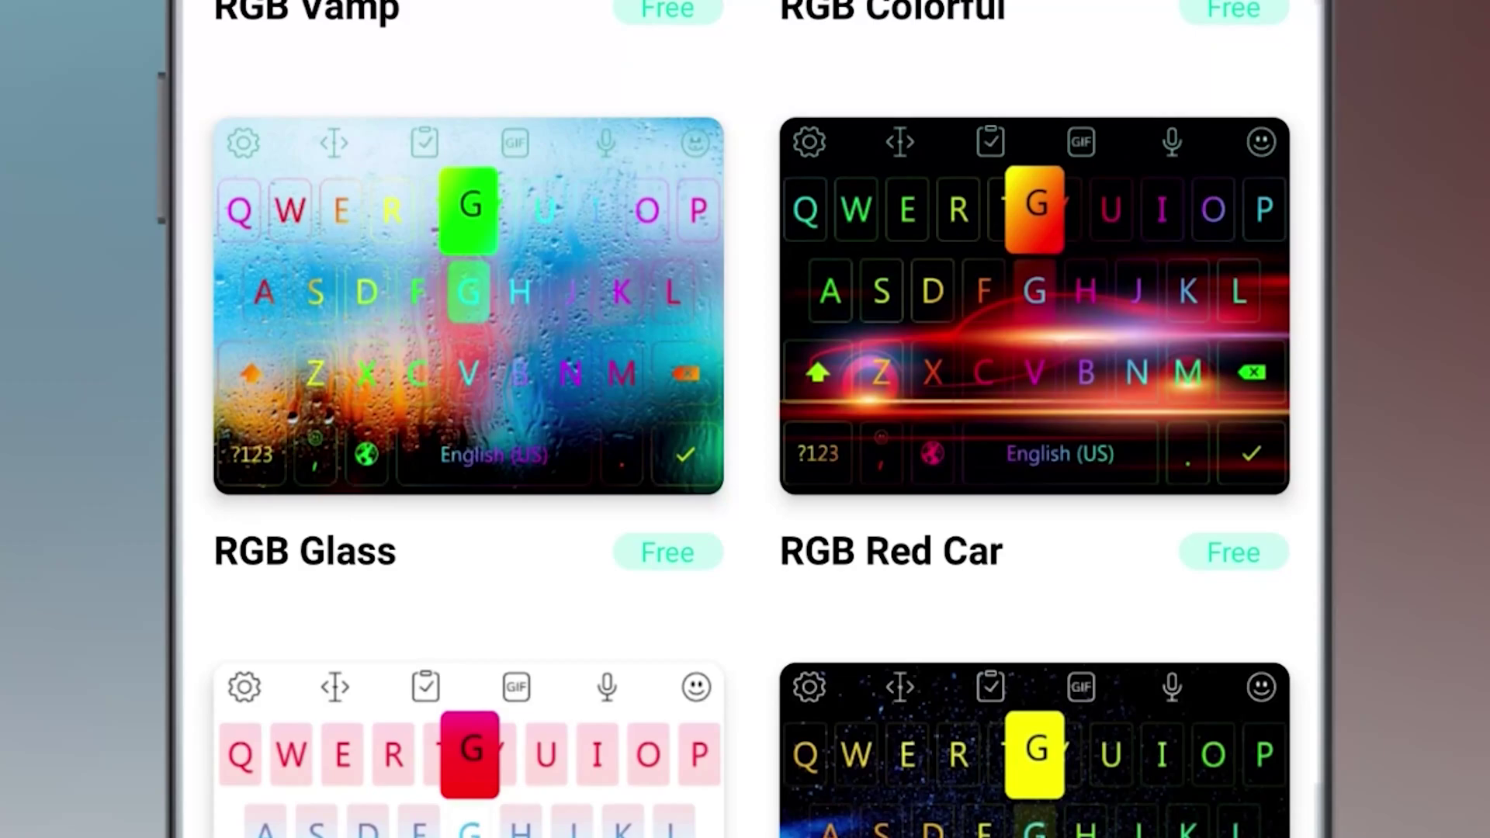
{"action": "scroll", "coordinate": [745, 466], "scroll_direction": "down", "scroll_amount": 2}
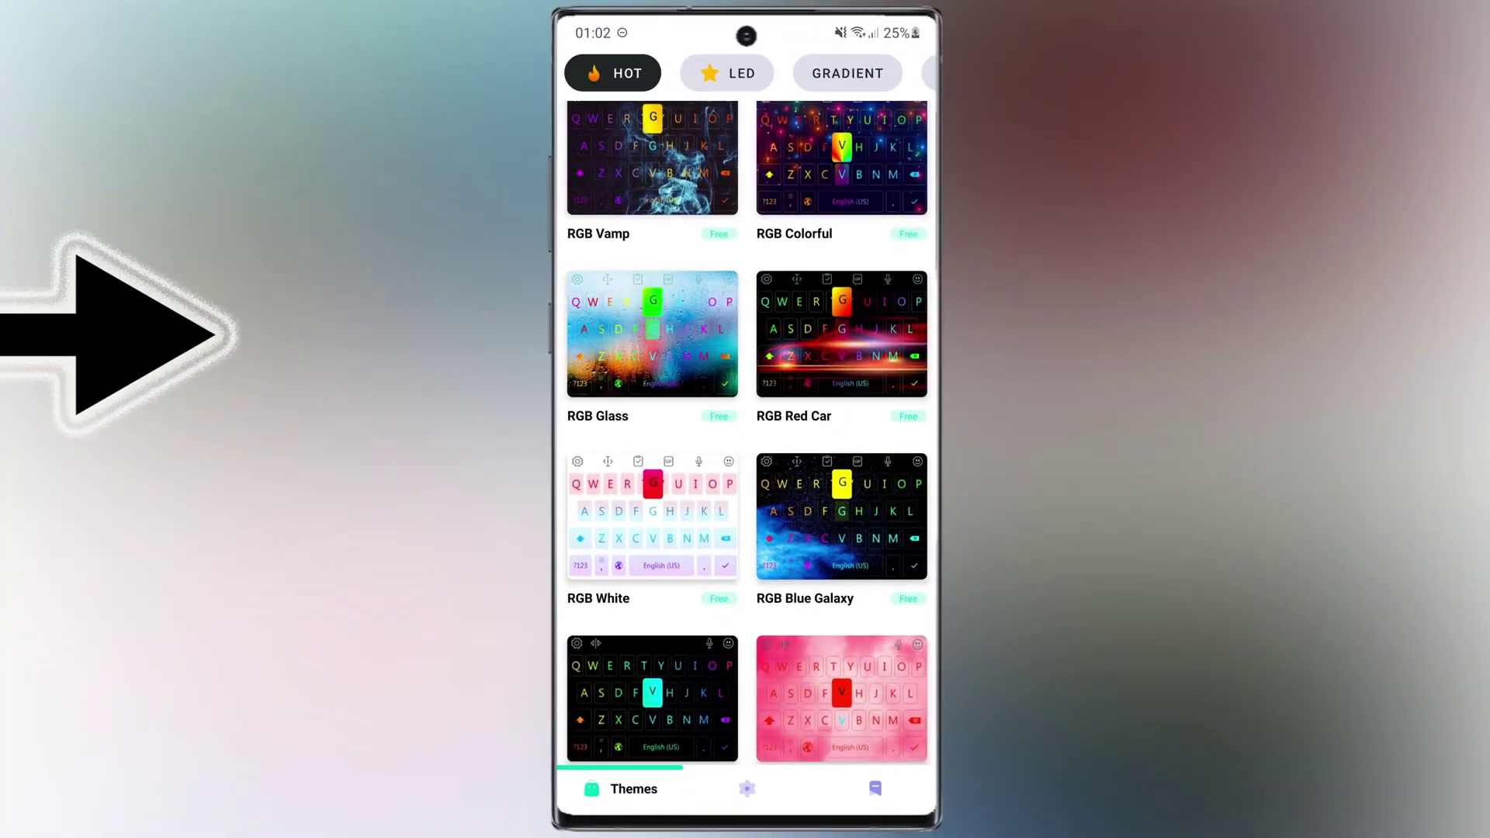
Get the RGB Glass theme, then preview its keys and emoji panel in a text field
{"action": "left_click", "coordinate": [652, 333]}
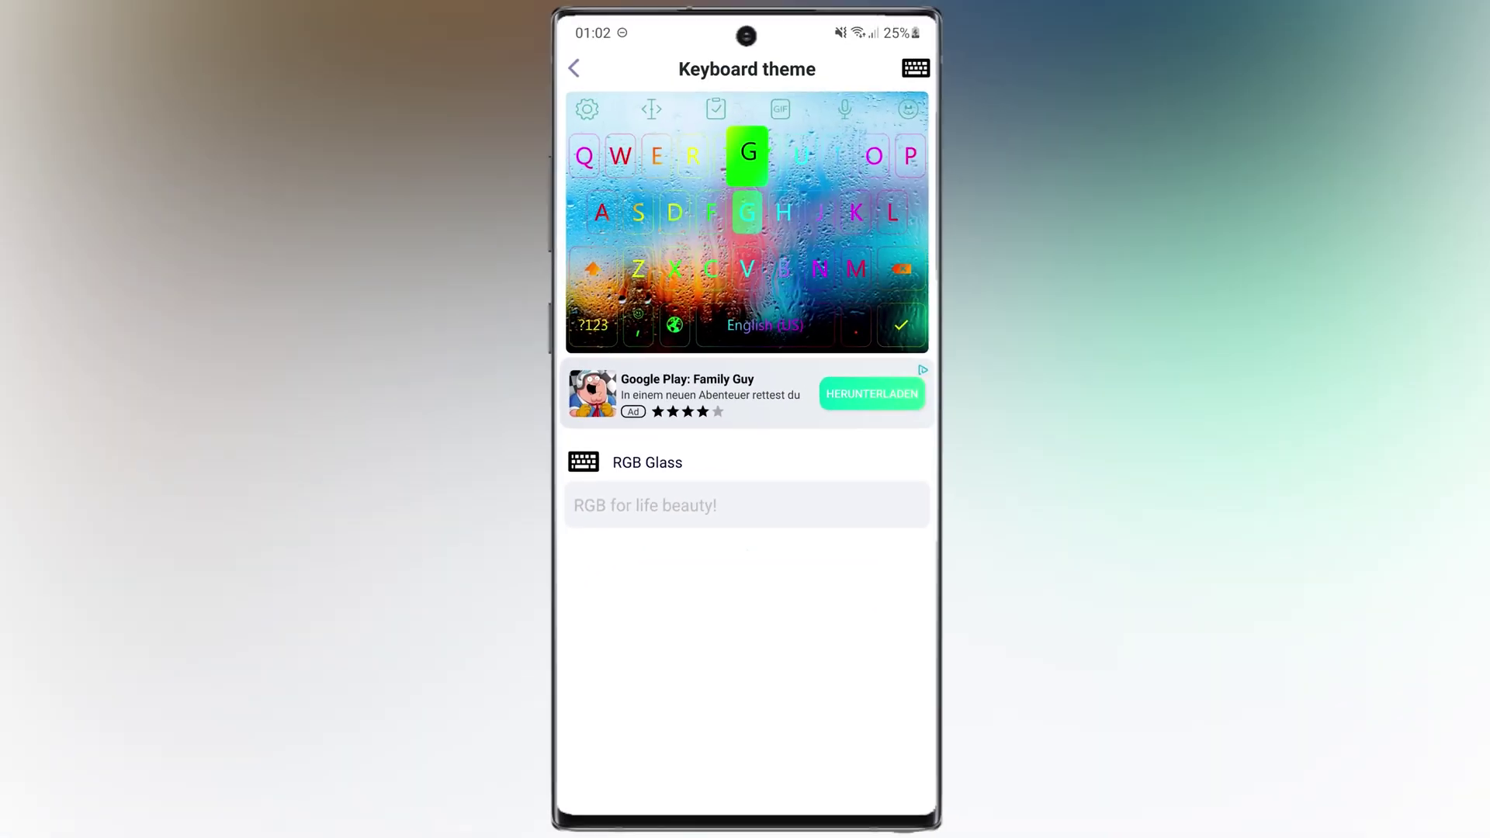
{"action": "left_click", "coordinate": [748, 576]}
{"action": "left_click", "coordinate": [749, 506]}
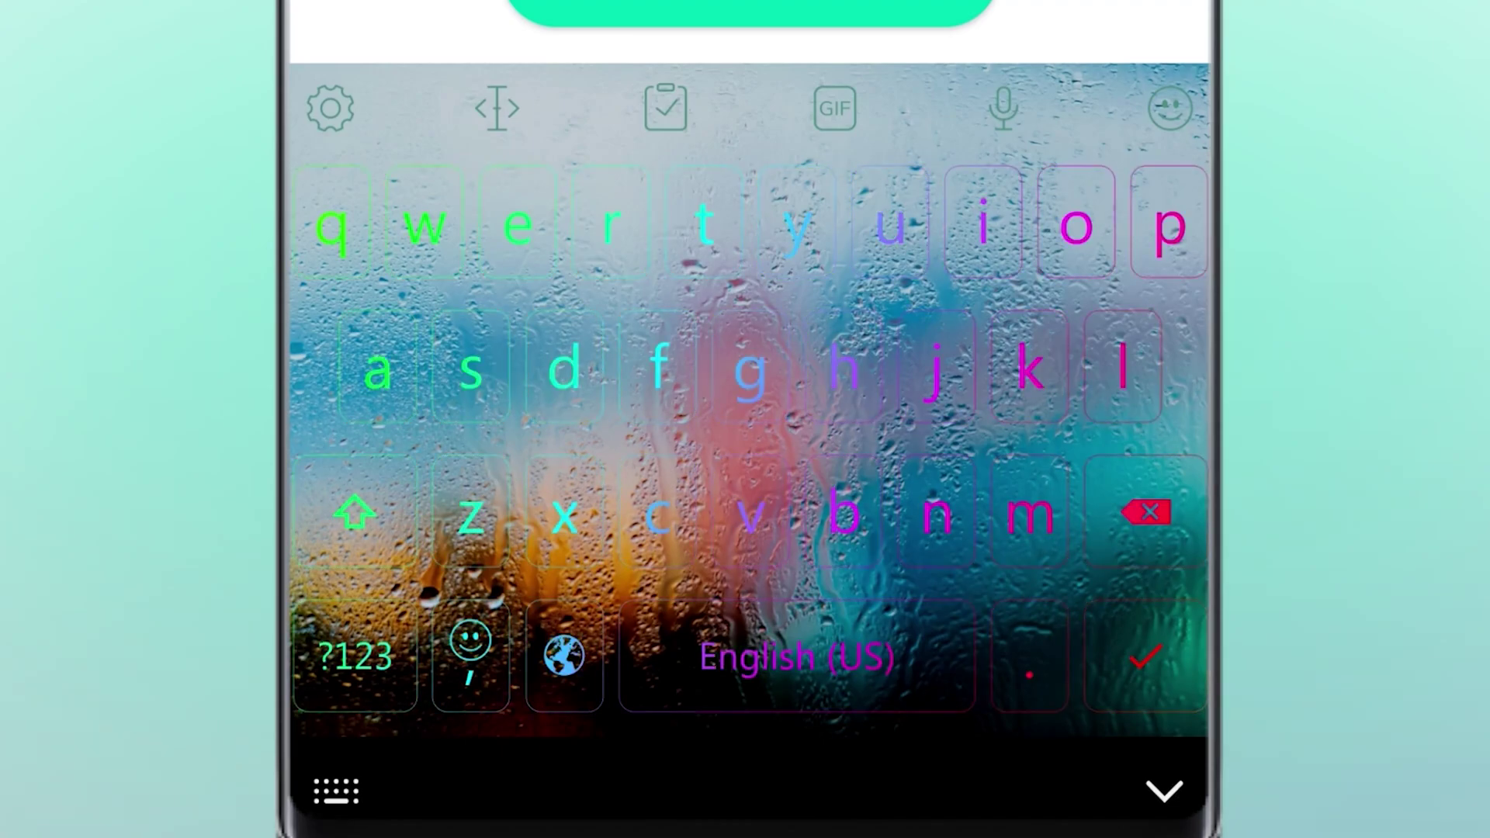
{"action": "left_click", "coordinate": [478, 547]}
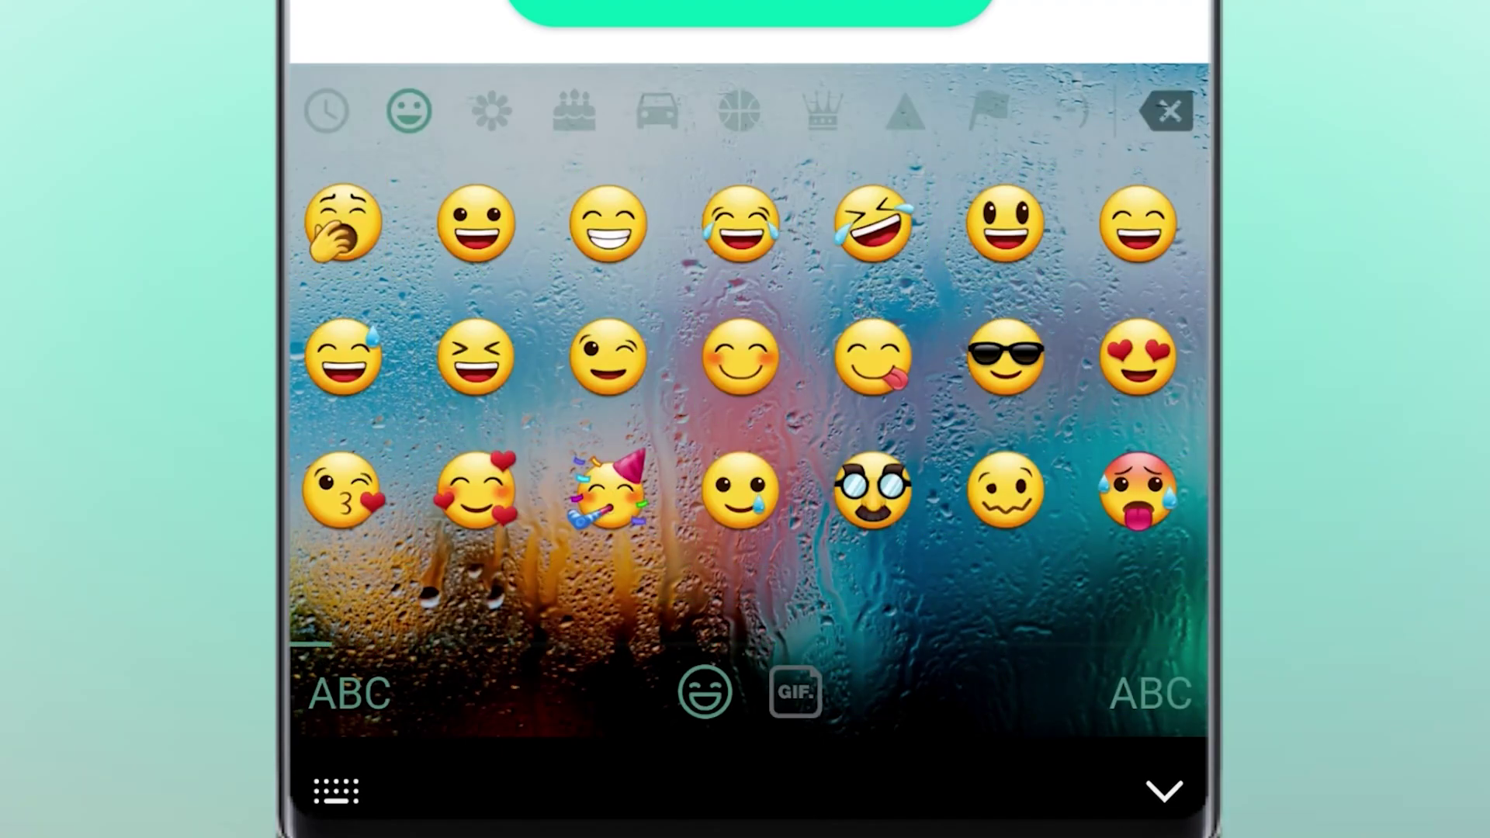
{"action": "scroll", "coordinate": [746, 350], "scroll_direction": "right", "scroll_amount": 3}
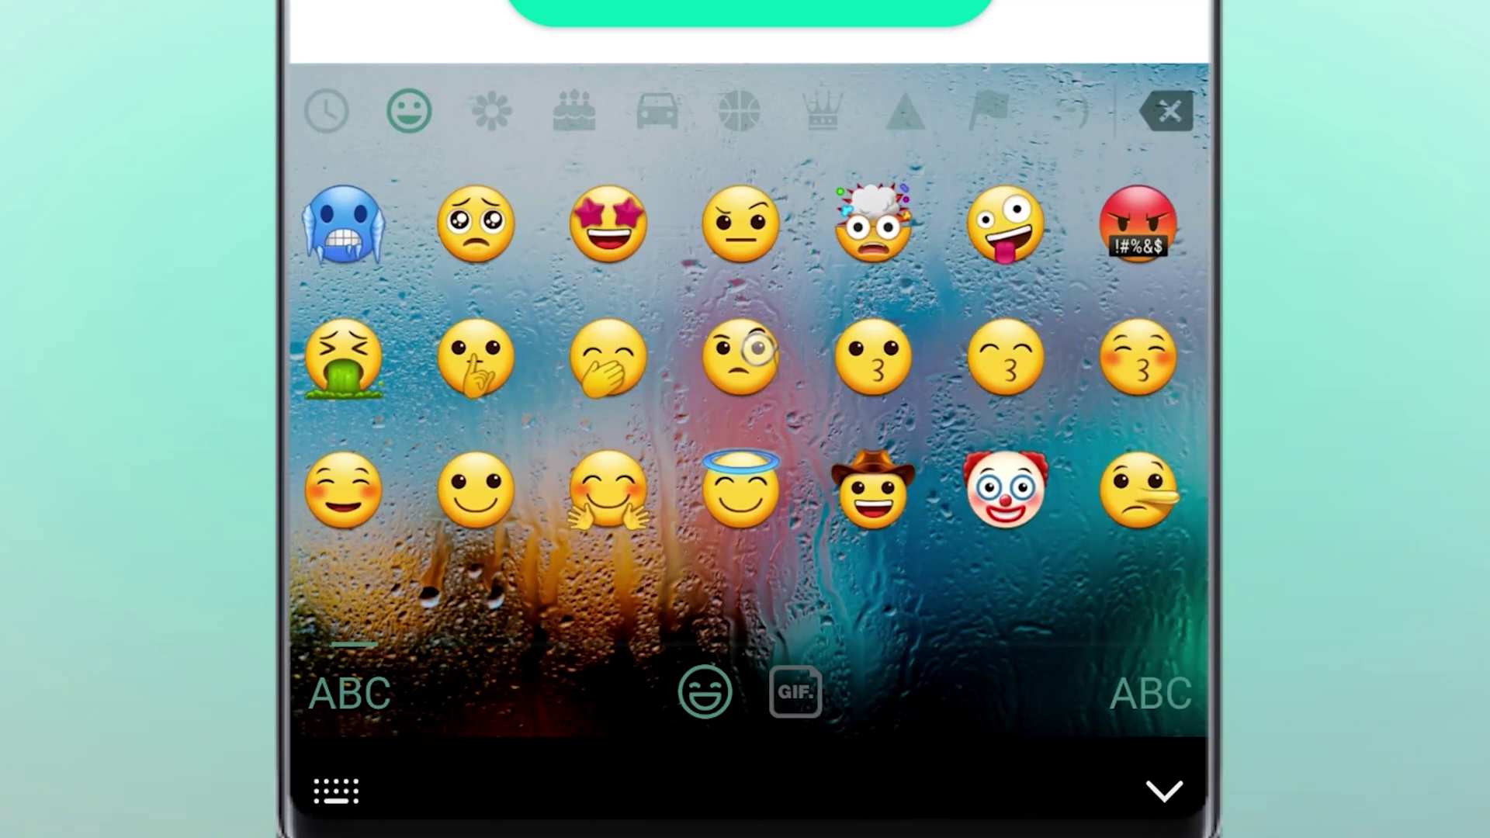
{"action": "scroll", "coordinate": [745, 350], "scroll_direction": "right", "scroll_amount": 3}
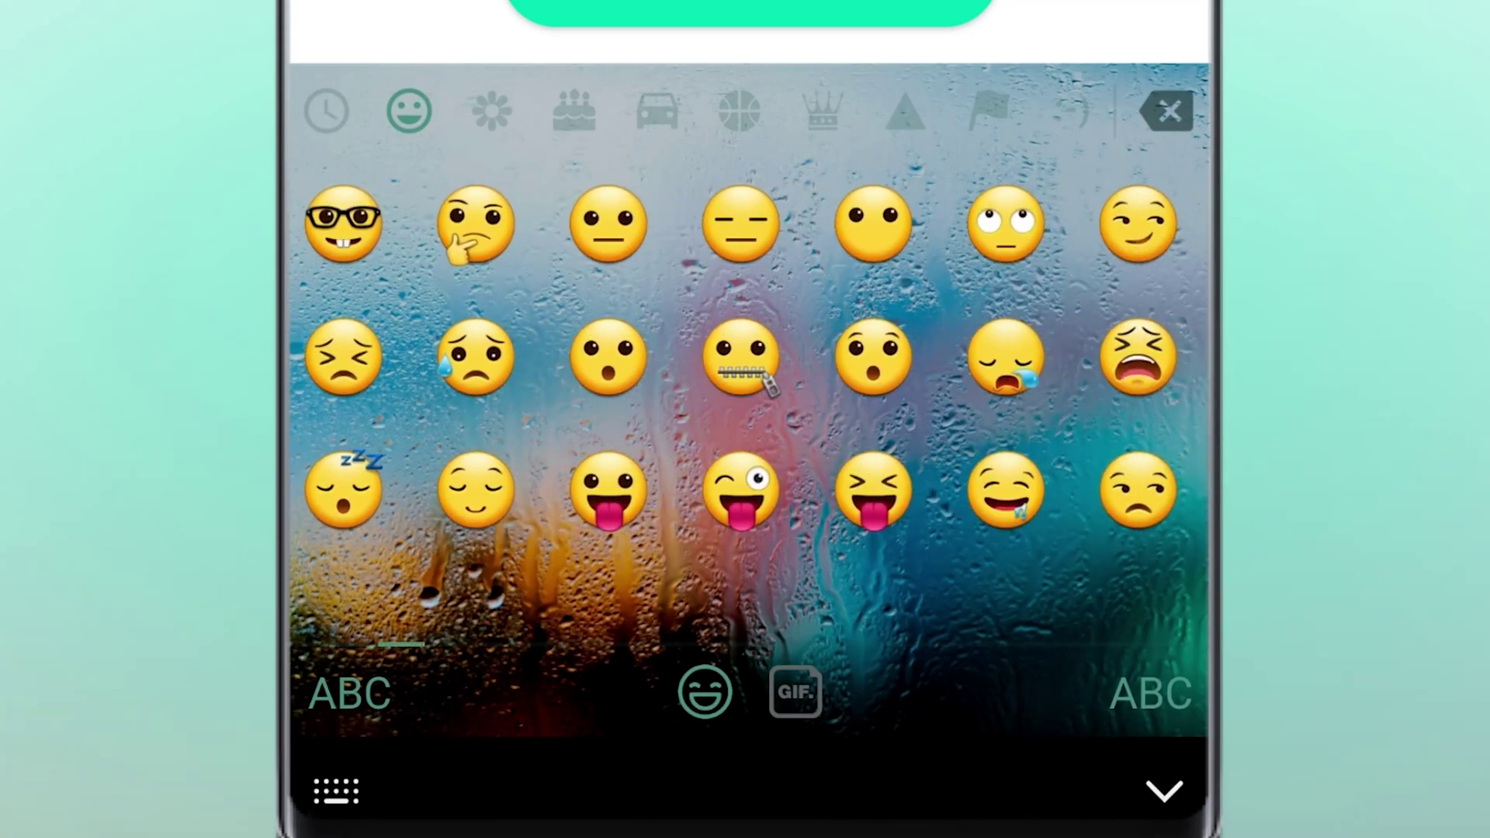
{"action": "left_click", "coordinate": [351, 695]}
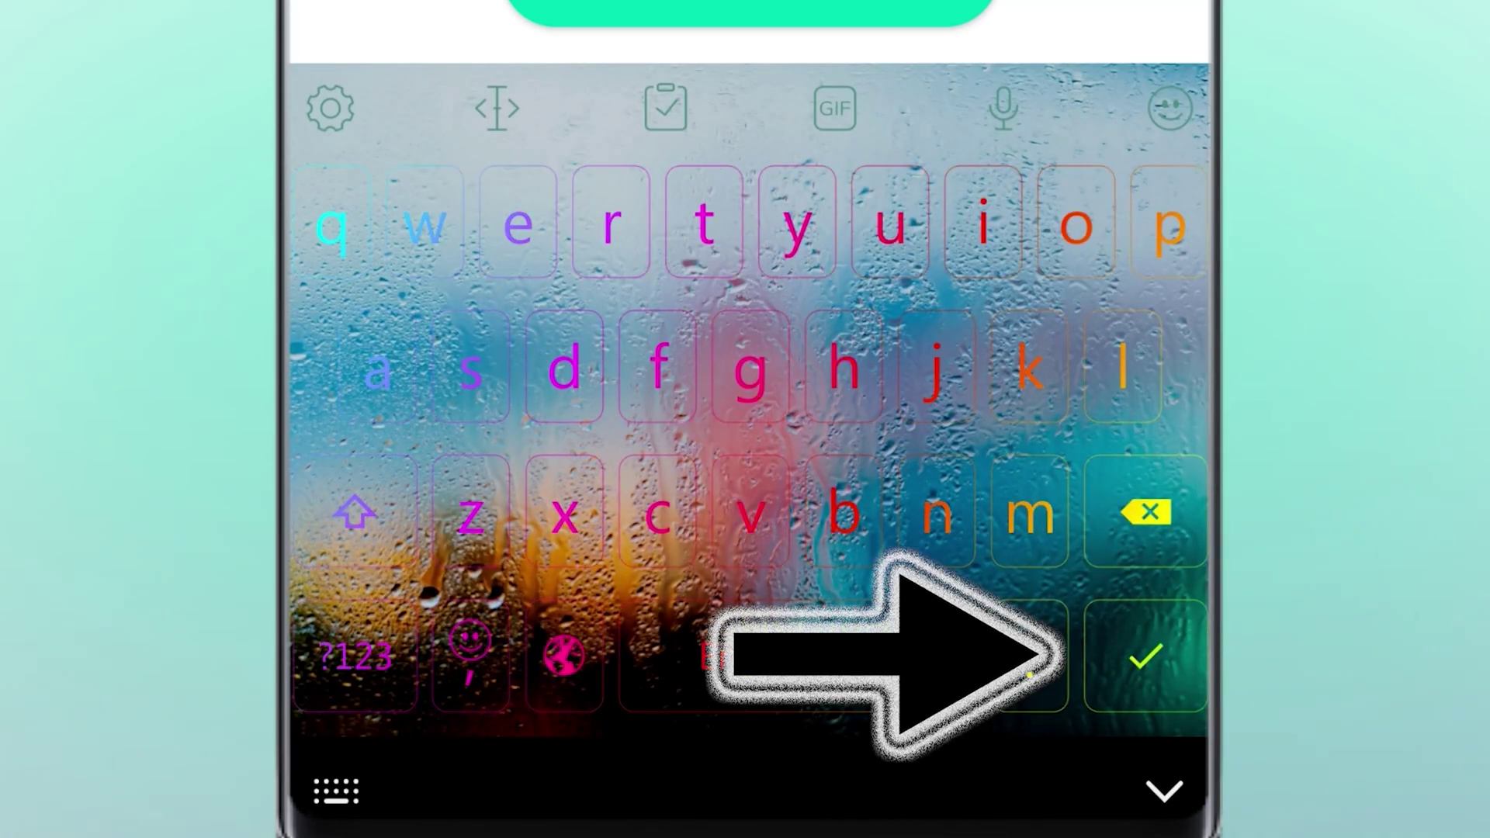